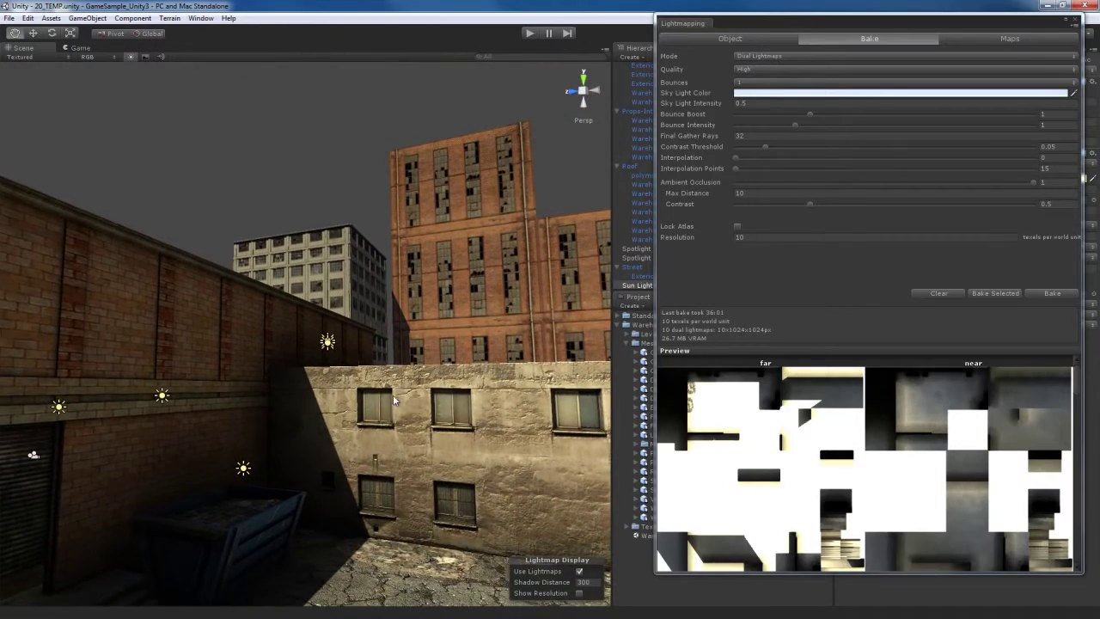
Duplicate the Warehouse_IntWall_H broken wall mesh and offset the copy by about 0.17 along Z.
{"action": "right_click_drag", "start_coordinate": [391, 394], "coordinate": [402, 235]}
{"action": "right_click_drag", "start_coordinate": [378, 370], "coordinate": [382, 448]}
{"action": "right_click_drag", "start_coordinate": [360, 393], "coordinate": [358, 405]}
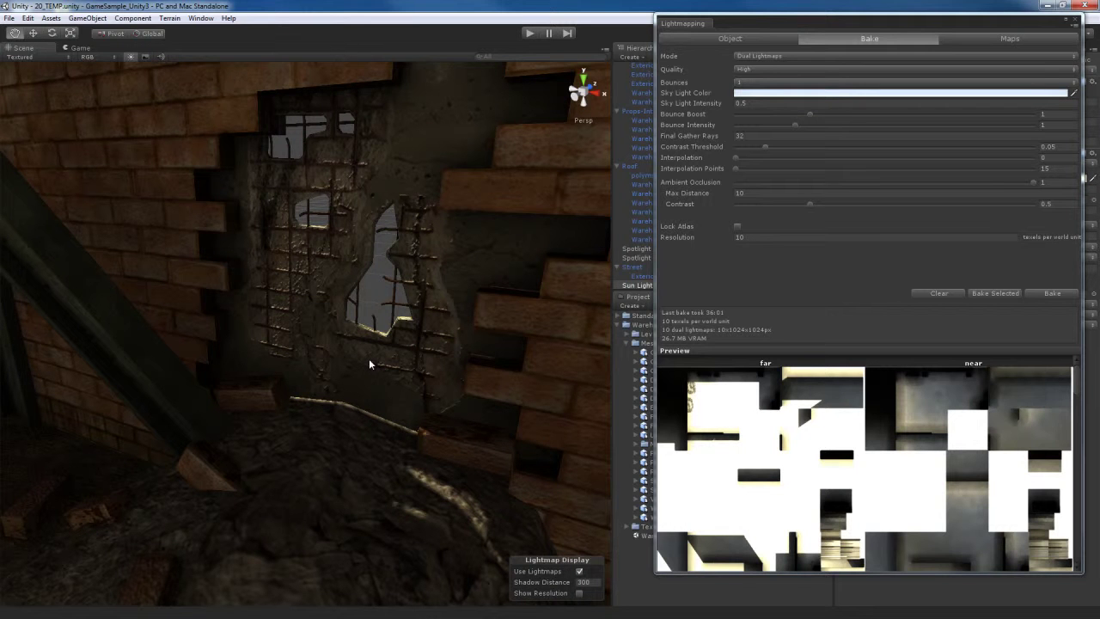
{"action": "key", "text": "w"}
{"action": "left_click", "coordinate": [362, 351]}
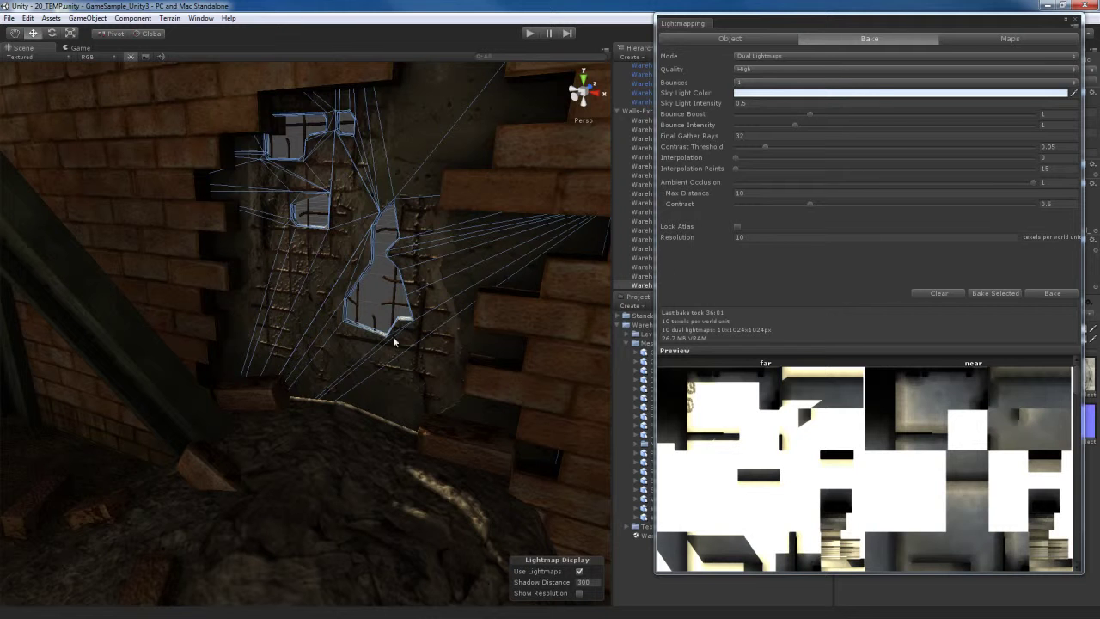
{"action": "left_click_drag", "start_coordinate": [803, 21], "coordinate": [1099, 20]}
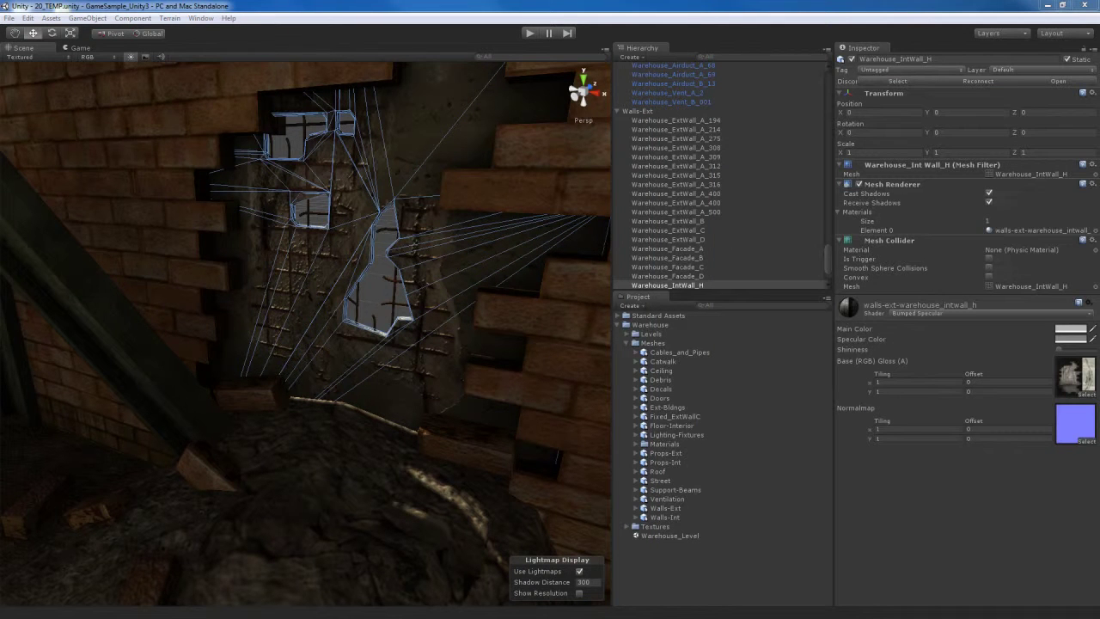
{"action": "left_click_drag", "start_coordinate": [536, 241], "coordinate": [370, 319], "text": "alt"}
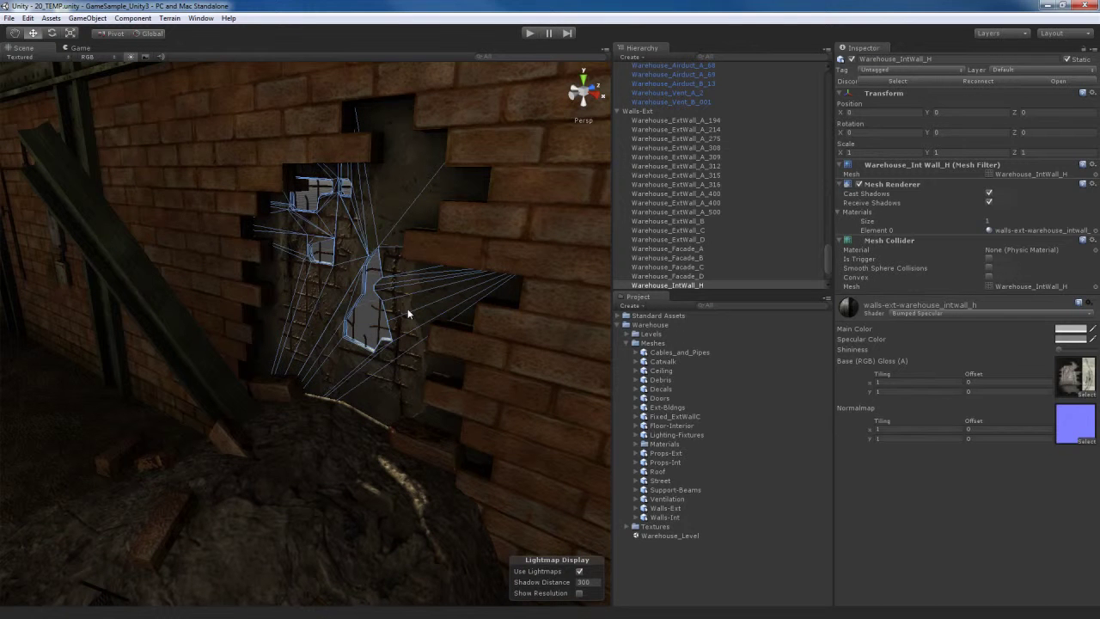
{"action": "key", "text": "ctrl+d"}
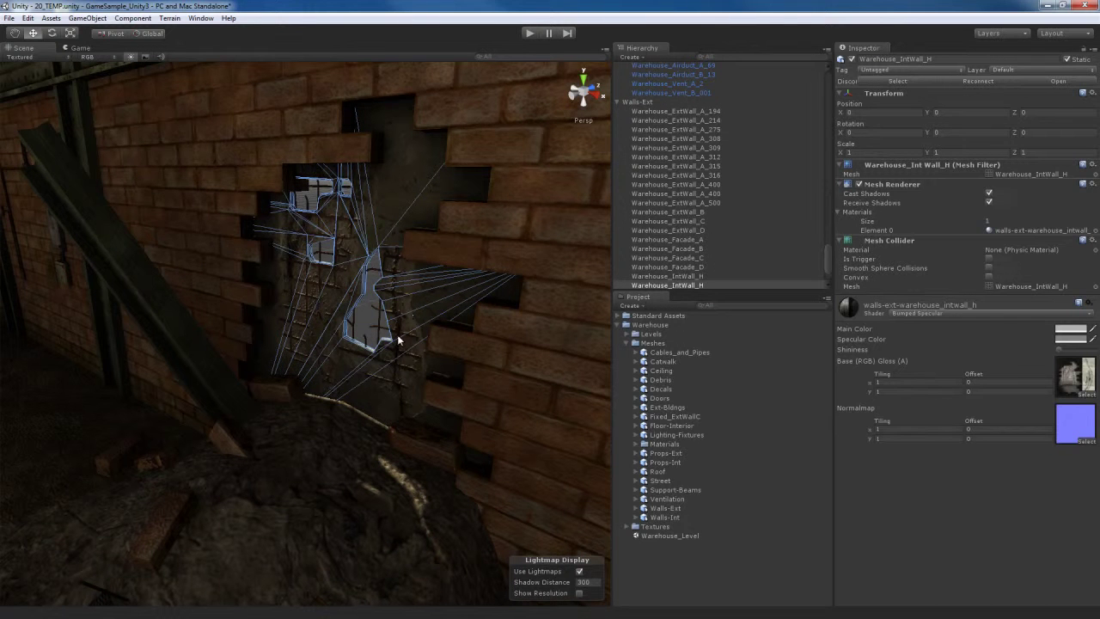
{"action": "left_click_drag", "start_coordinate": [417, 321], "coordinate": [458, 464], "text": "alt"}
{"action": "key", "text": "z"}
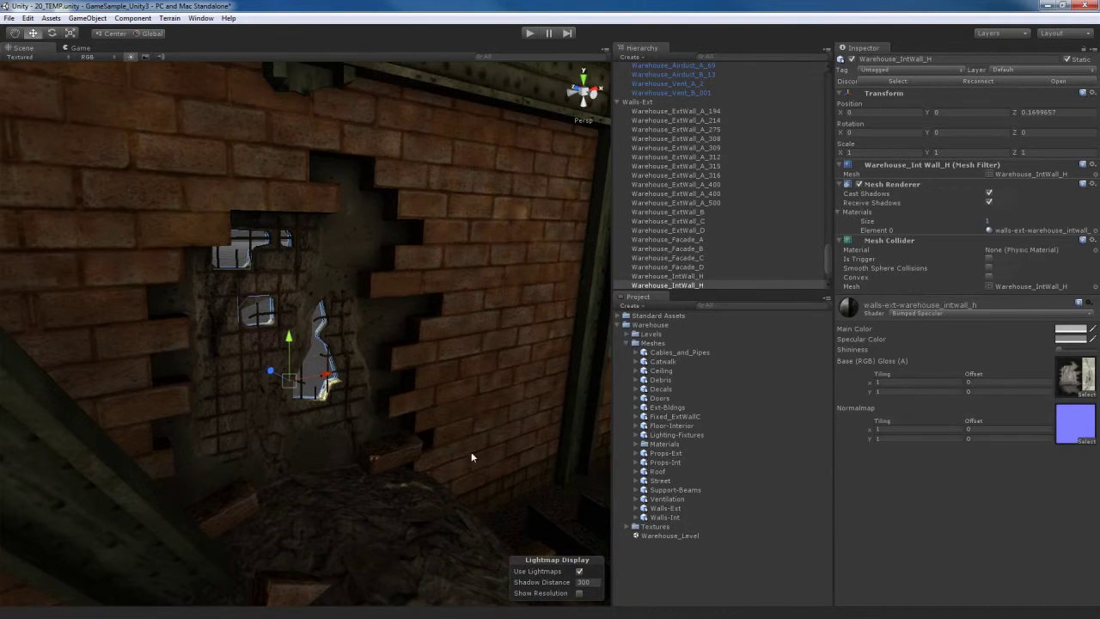
Bring back the Lightmapping window and set Scale In Lightmap to 0 for the Warehouse_Cables_B mesh on the interior brick wall.
{"action": "left_click_drag", "start_coordinate": [1099, 10], "coordinate": [863, 29]}
{"action": "left_click", "coordinate": [729, 43]}
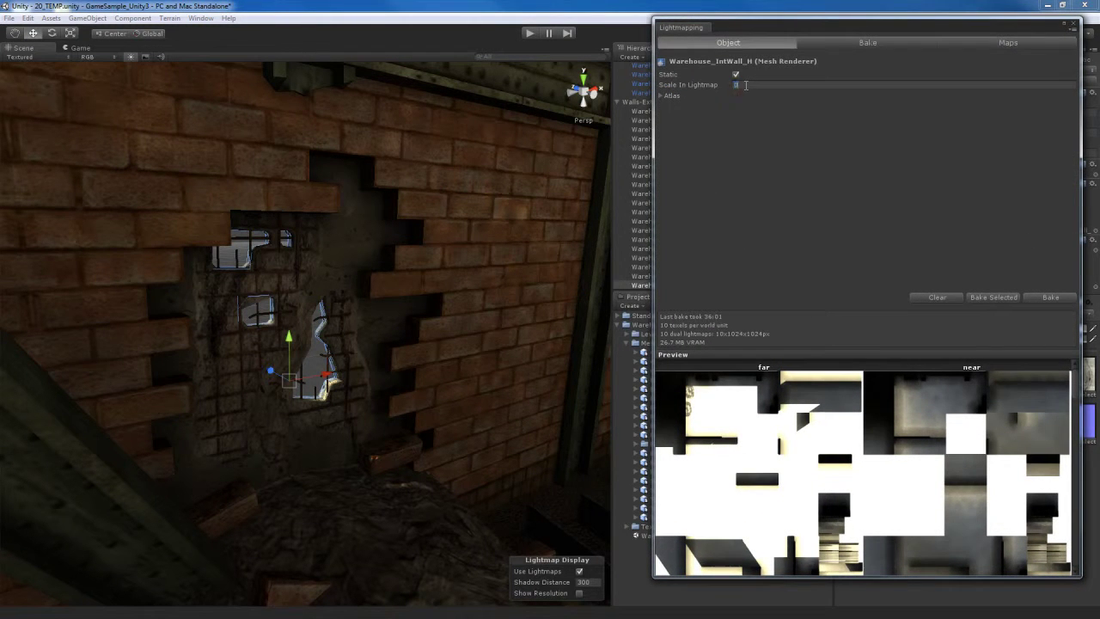
{"action": "right_click_drag", "start_coordinate": [362, 300], "coordinate": [438, 322]}
{"action": "mouse_move", "coordinate": [301, 317]}
{"action": "right_mouse_down"}
{"action": "mouse_move", "coordinate": [451, 319]}
{"action": "mouse_move", "coordinate": [326, 344]}
{"action": "mouse_move", "coordinate": [311, 334]}
{"action": "right_mouse_up"}
{"action": "left_click", "coordinate": [415, 234]}
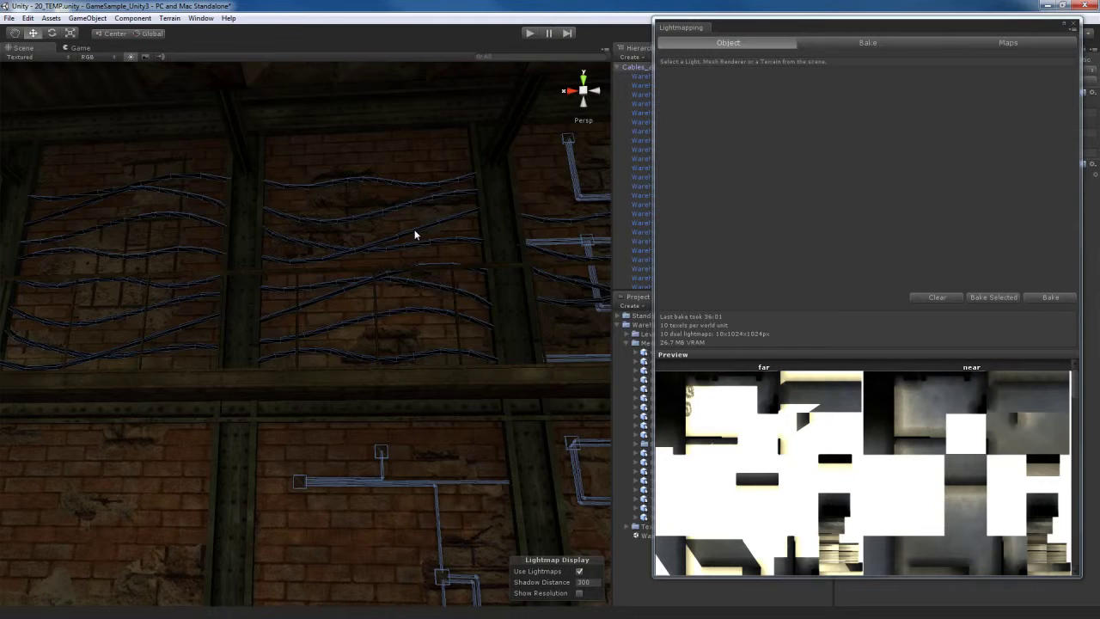
{"action": "left_click", "coordinate": [414, 234]}
{"action": "right_click_drag", "start_coordinate": [342, 277], "coordinate": [305, 330]}
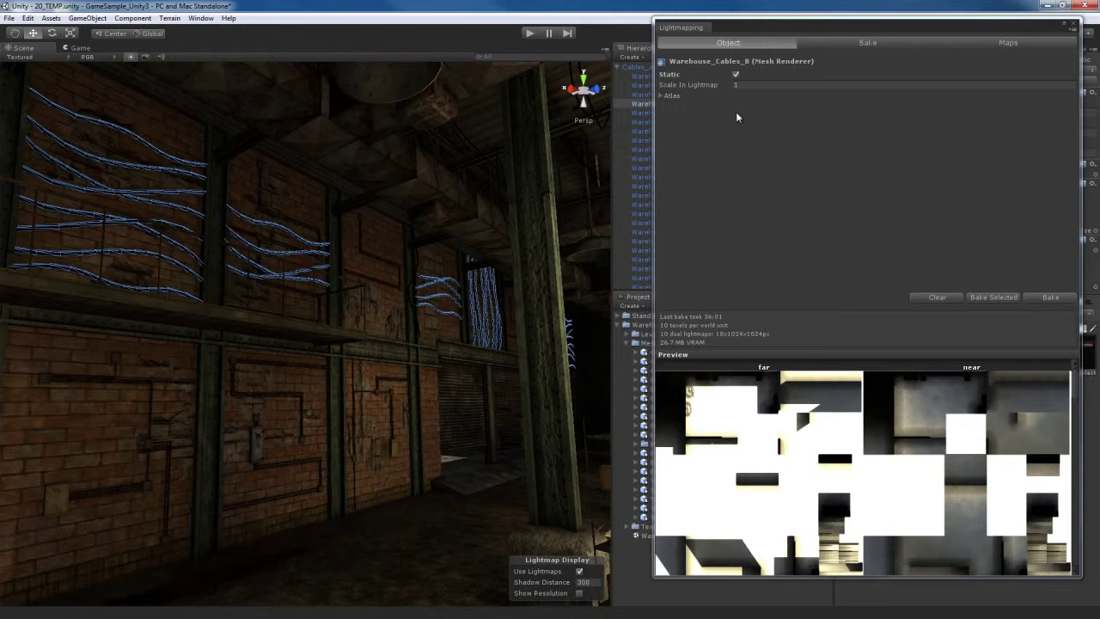
{"action": "left_click", "coordinate": [759, 86]}
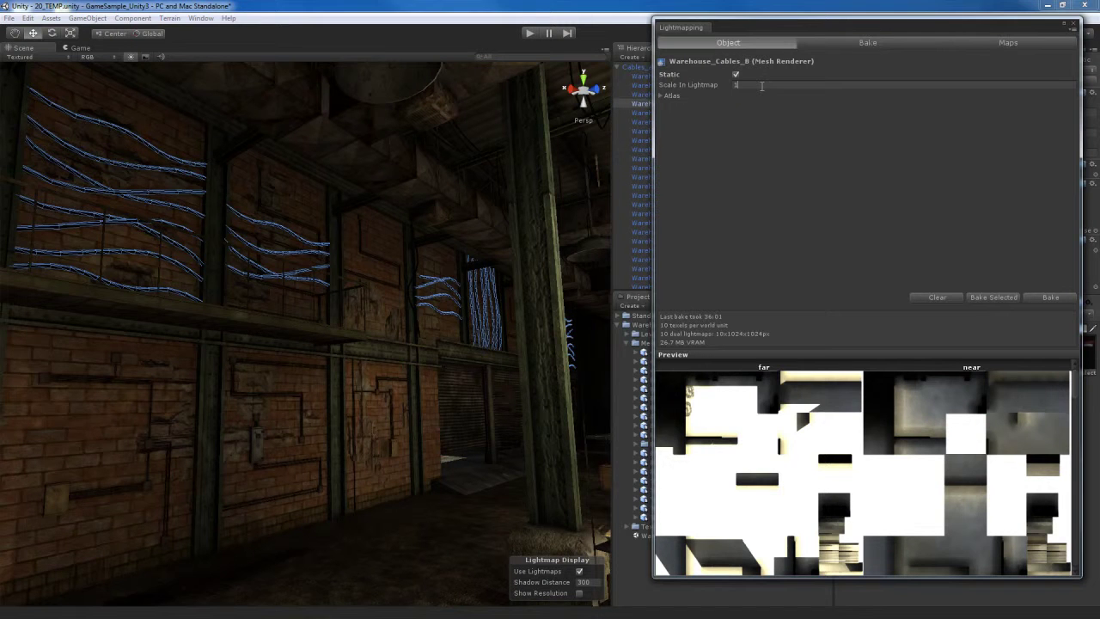
{"action": "type", "text": "0"}
Turn on Show Resolution for the lightmap display and examine the texel density inside the warehouse and in the yard.
{"action": "right_click_drag", "start_coordinate": [314, 396], "coordinate": [281, 401]}
{"action": "left_click", "coordinate": [580, 594]}
{"action": "right_click_drag", "start_coordinate": [410, 401], "coordinate": [338, 418]}
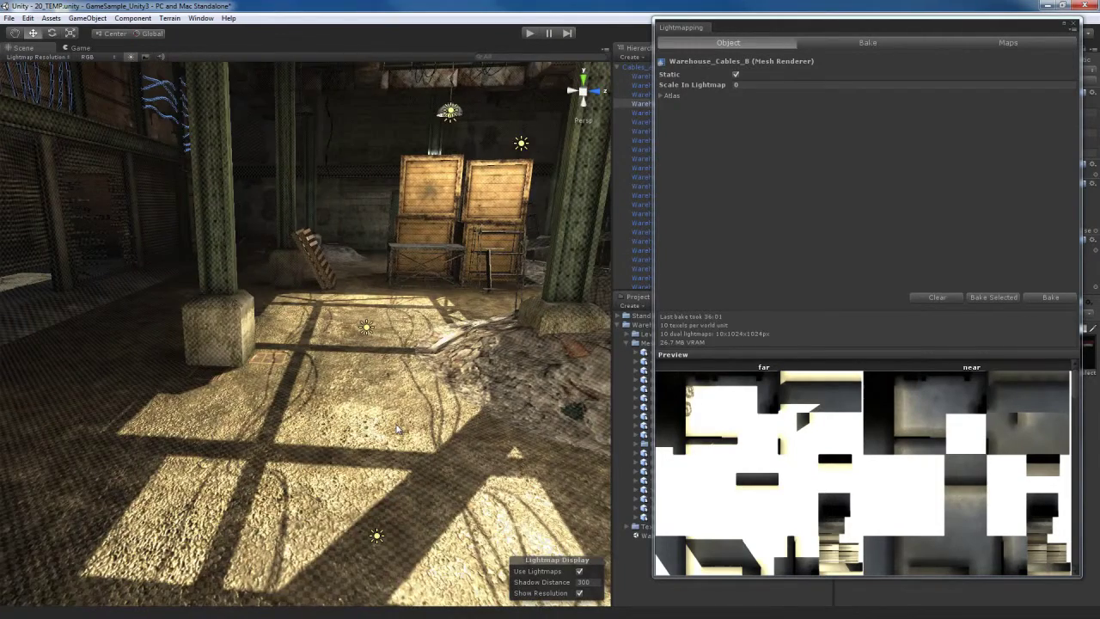
{"action": "mouse_move", "coordinate": [262, 314]}
{"action": "right_mouse_down"}
{"action": "mouse_move", "coordinate": [305, 320]}
{"action": "mouse_move", "coordinate": [276, 321]}
{"action": "mouse_move", "coordinate": [281, 310]}
{"action": "right_mouse_up"}
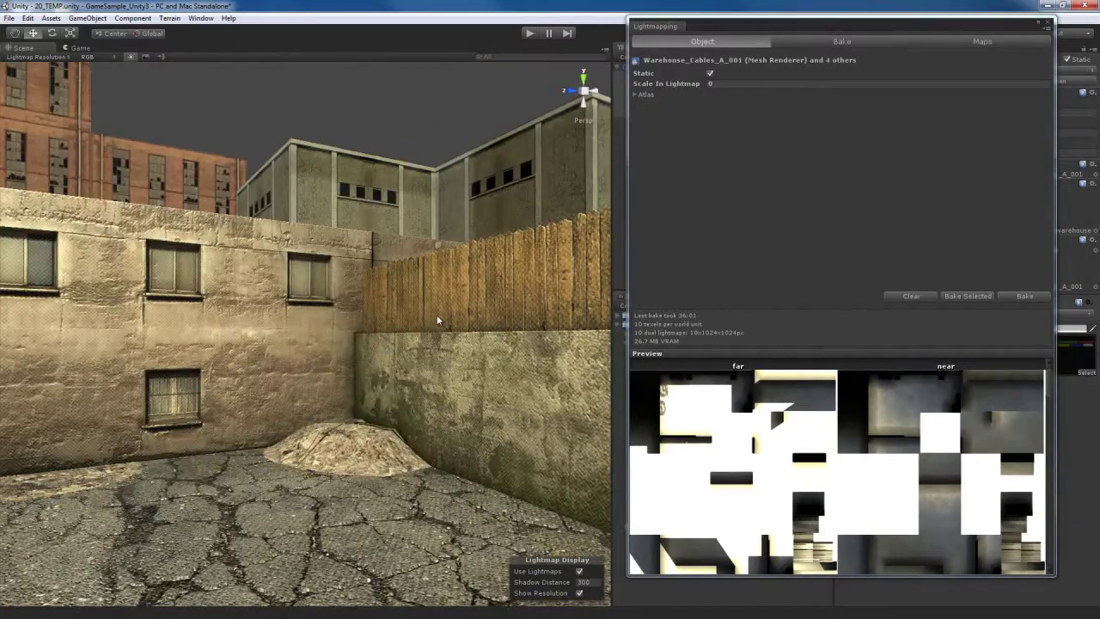
Set Scale In Lightmap to 0 for the outside_arch_walkway roof mesh.
{"action": "right_click_drag", "start_coordinate": [436, 315], "coordinate": [409, 295]}
{"action": "left_click", "coordinate": [409, 294]}
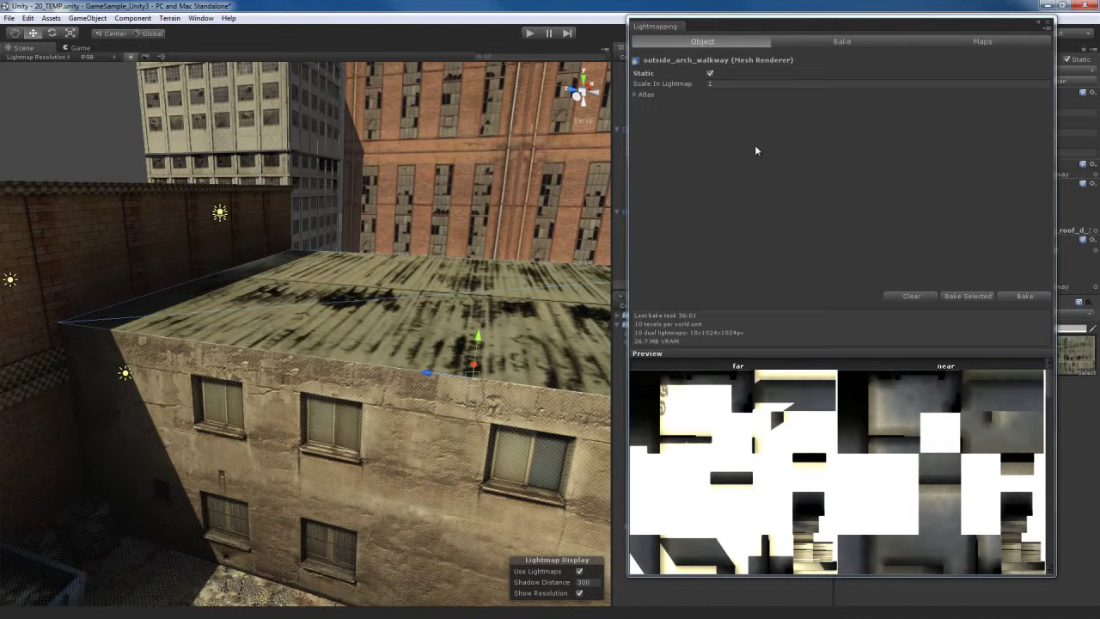
{"action": "left_click", "coordinate": [739, 85]}
{"action": "type", "text": "0"}
Check the lightmap scale of ExteriorStreet_BackgroundBldng_D_1 and examine the resolution checker pattern throughout the warehouse interior.
{"action": "right_click_drag", "start_coordinate": [374, 289], "coordinate": [495, 228]}
{"action": "left_click", "coordinate": [495, 227]}
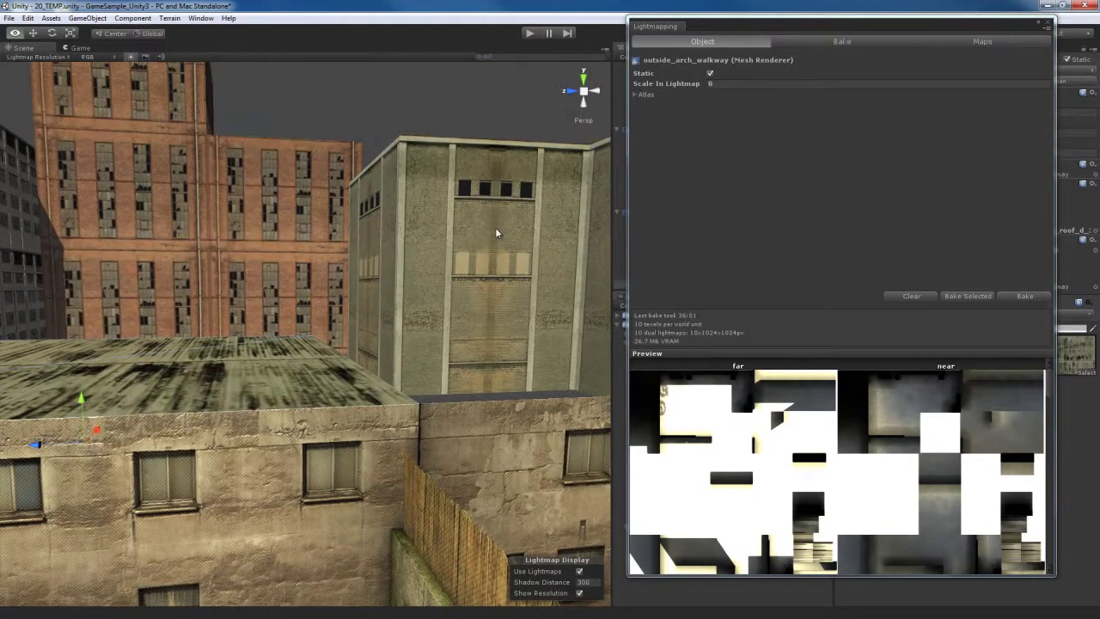
{"action": "left_click", "coordinate": [245, 236]}
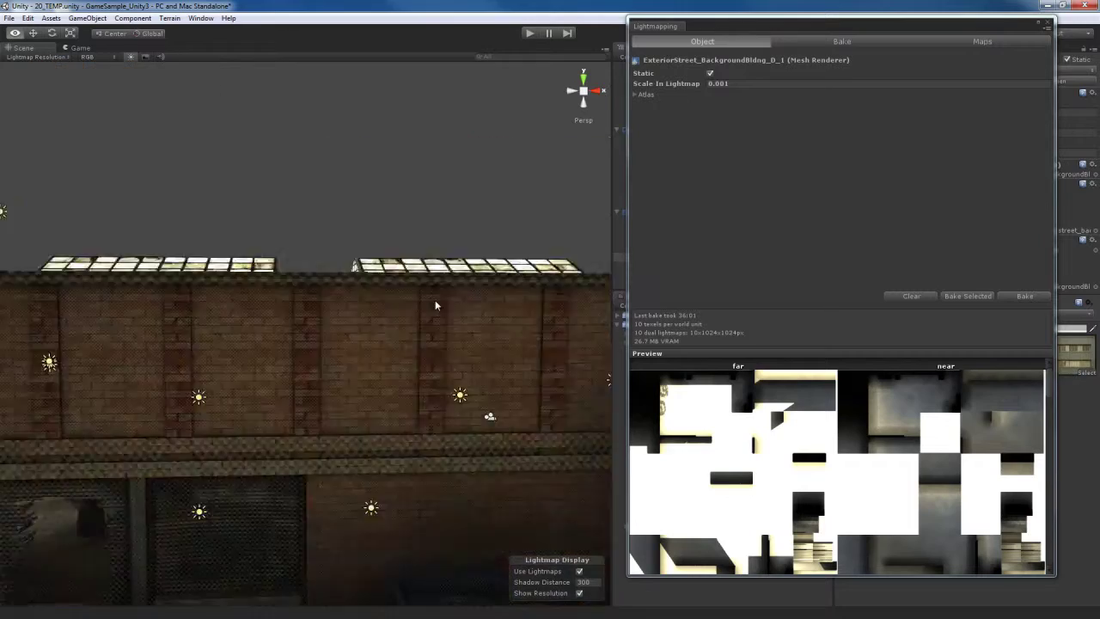
{"action": "key", "text": "w"}
{"action": "right_click_drag", "start_coordinate": [435, 300], "coordinate": [486, 341]}
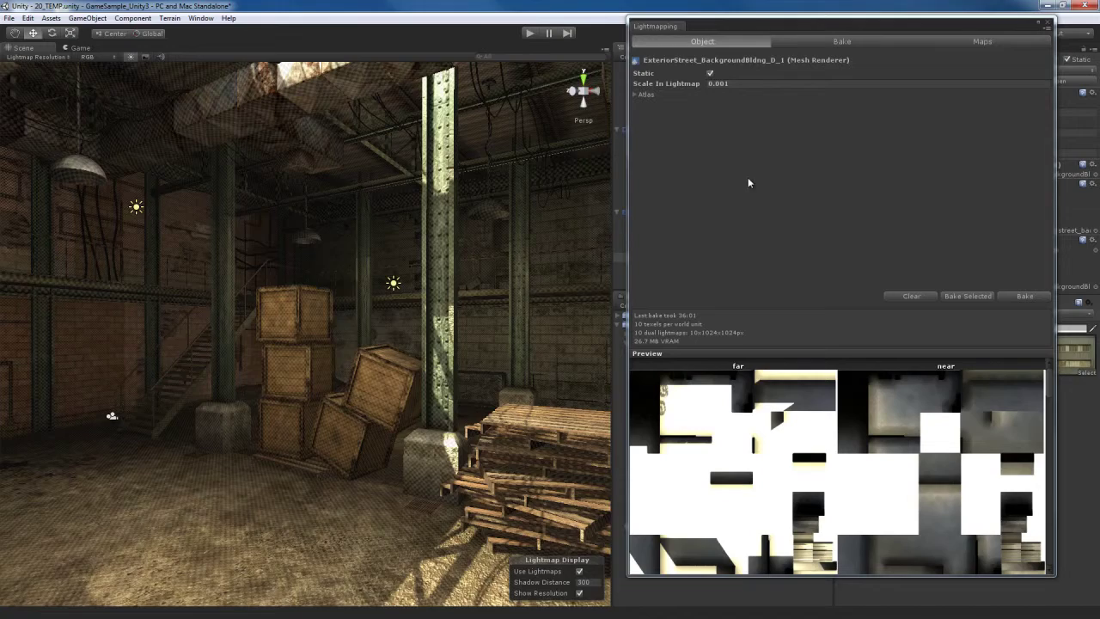
{"action": "right_click_drag", "start_coordinate": [376, 287], "coordinate": [569, 294]}
{"action": "right_click_drag", "start_coordinate": [491, 285], "coordinate": [196, 270]}
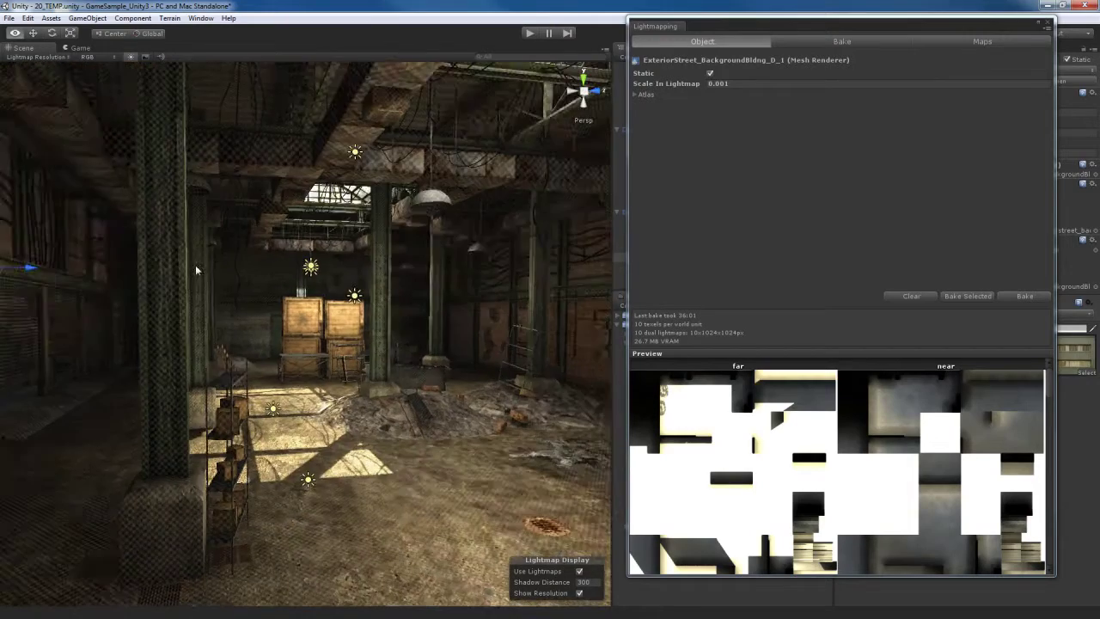
{"action": "right_click_drag", "start_coordinate": [392, 280], "coordinate": [423, 293]}
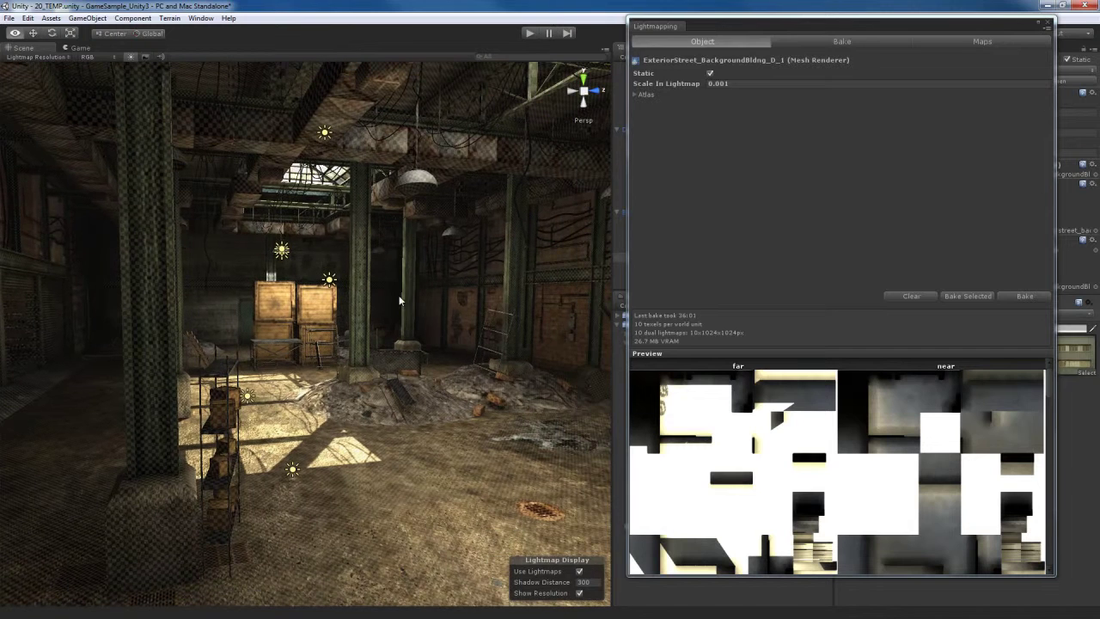
Open the bake settings and choose 1 for Bounces.
{"action": "left_click", "coordinate": [837, 43]}
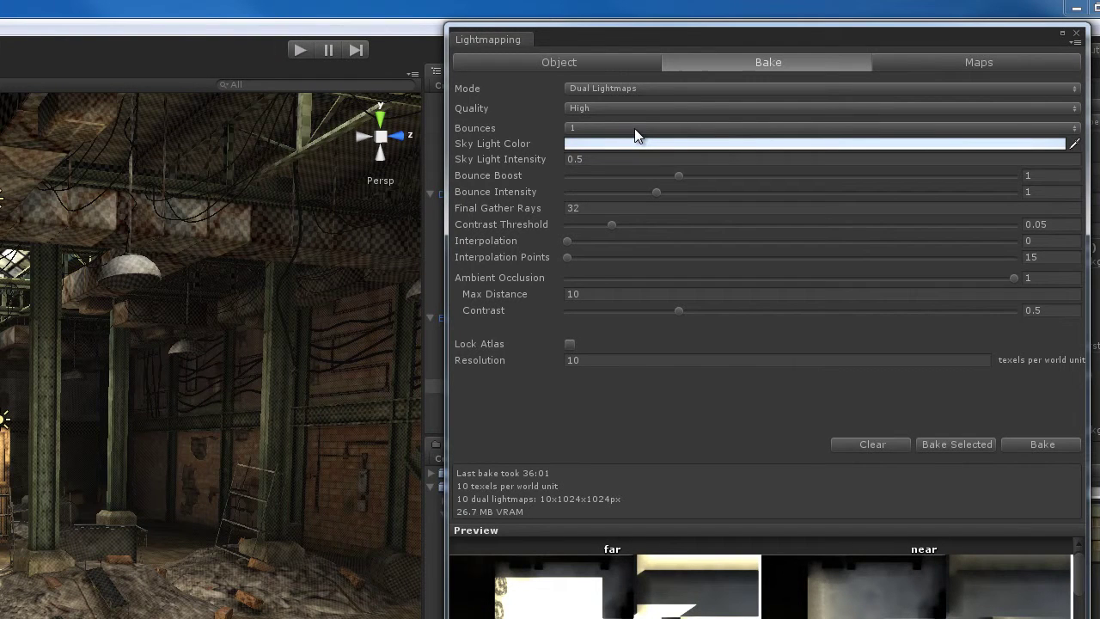
{"action": "left_click", "coordinate": [634, 128]}
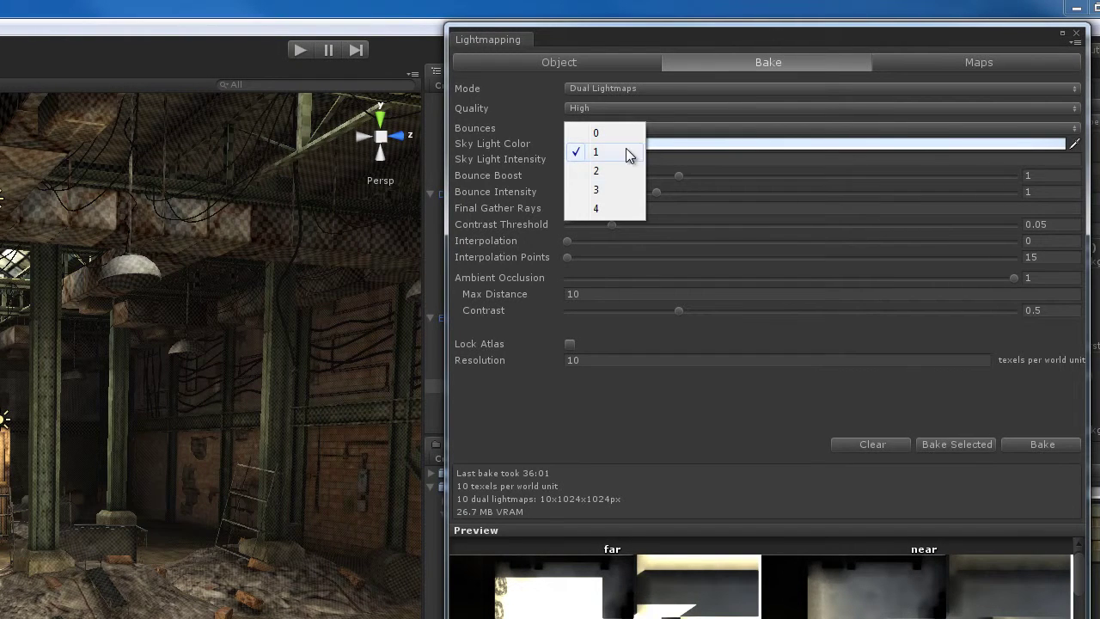
{"action": "left_click", "coordinate": [629, 153]}
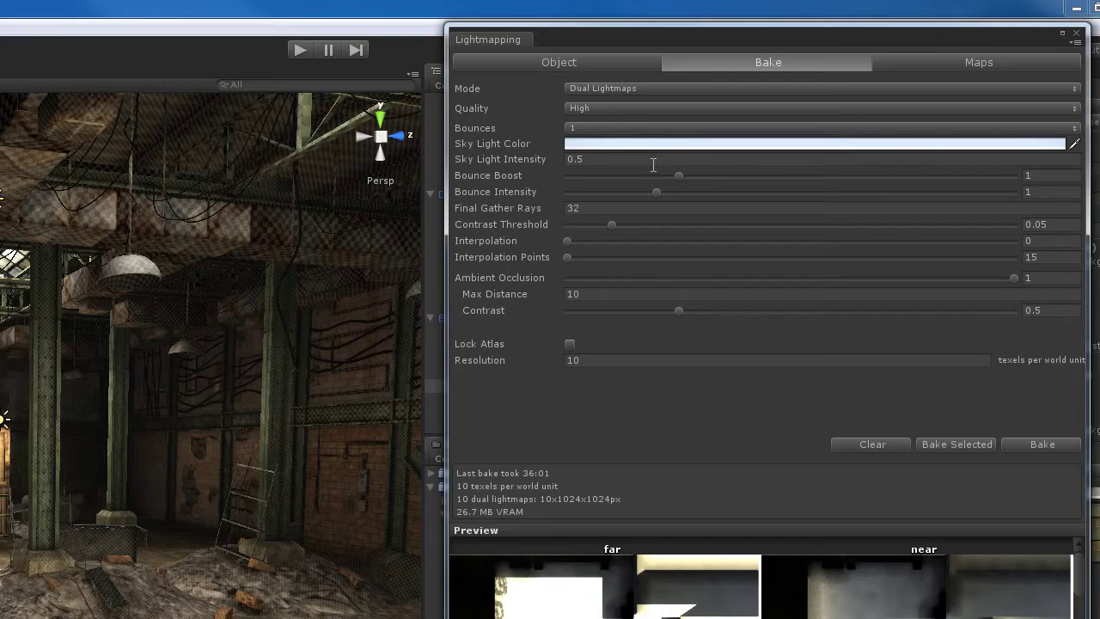
Inspect the shadowed courtyard walls and set the Sky Light Intensity to 0.75.
{"action": "left_click_drag", "start_coordinate": [93, 475], "coordinate": [209, 491], "text": "alt"}
{"action": "right_click_drag", "start_coordinate": [321, 484], "coordinate": [220, 474]}
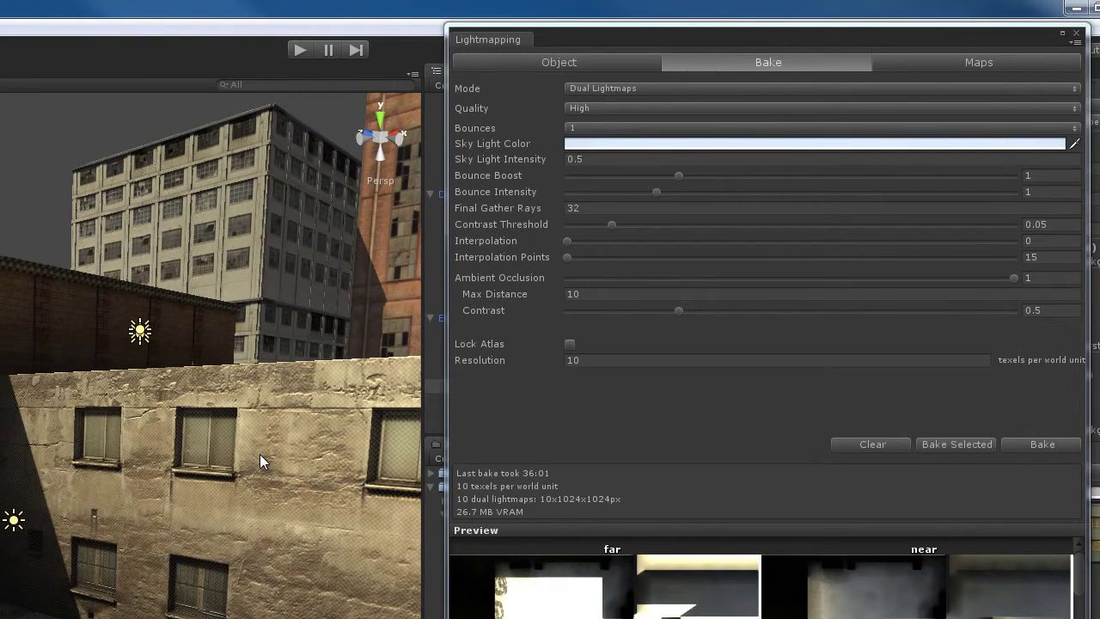
{"action": "right_click_drag", "start_coordinate": [305, 466], "coordinate": [152, 457]}
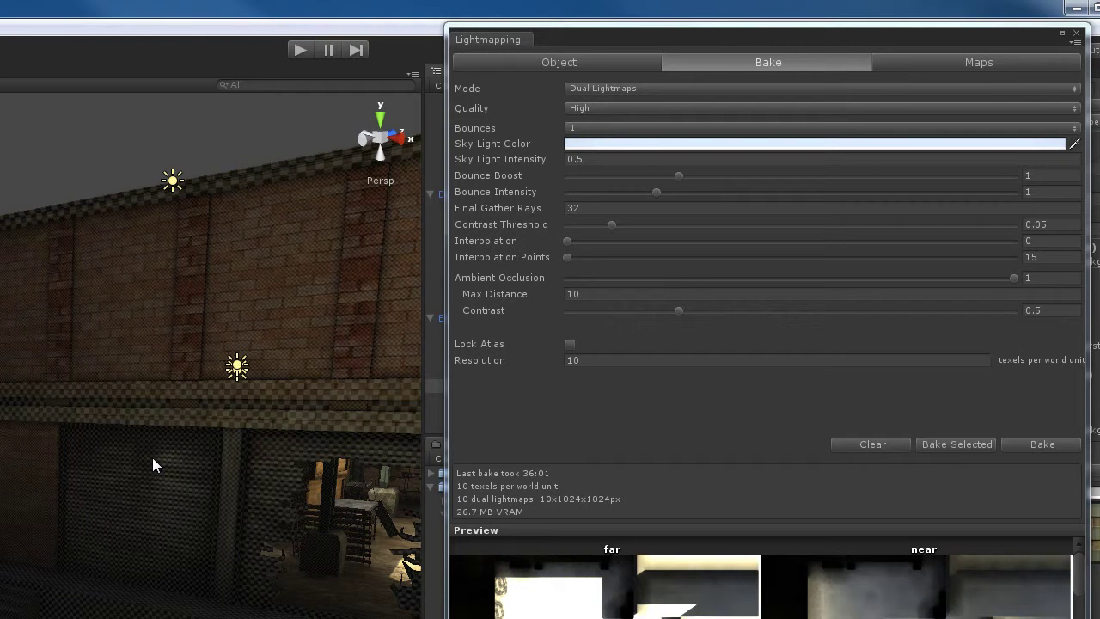
{"action": "right_click_drag", "start_coordinate": [156, 471], "coordinate": [58, 486]}
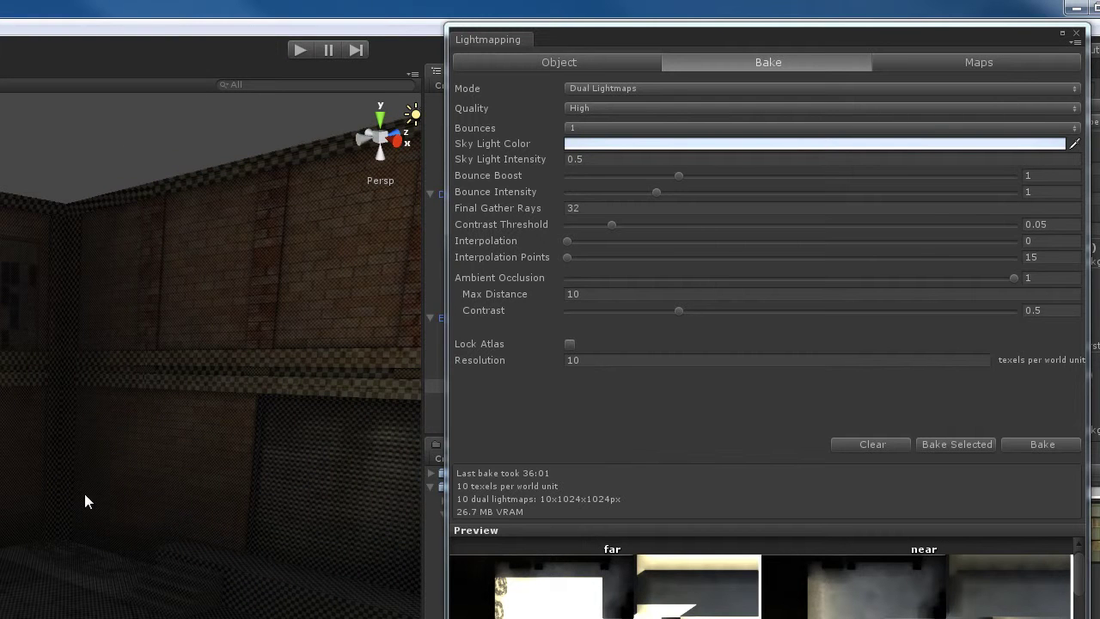
{"action": "mouse_move", "coordinate": [119, 479]}
{"action": "right_mouse_down"}
{"action": "mouse_move", "coordinate": [137, 474]}
{"action": "mouse_move", "coordinate": [140, 490]}
{"action": "mouse_move", "coordinate": [133, 479]}
{"action": "right_mouse_up"}
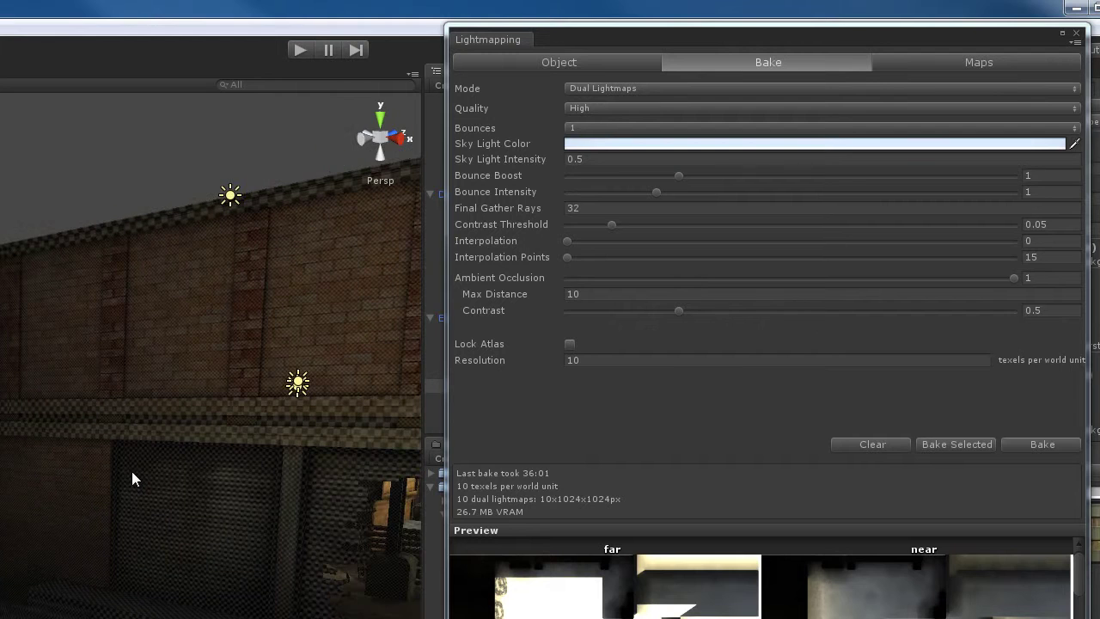
{"action": "left_click", "coordinate": [729, 160]}
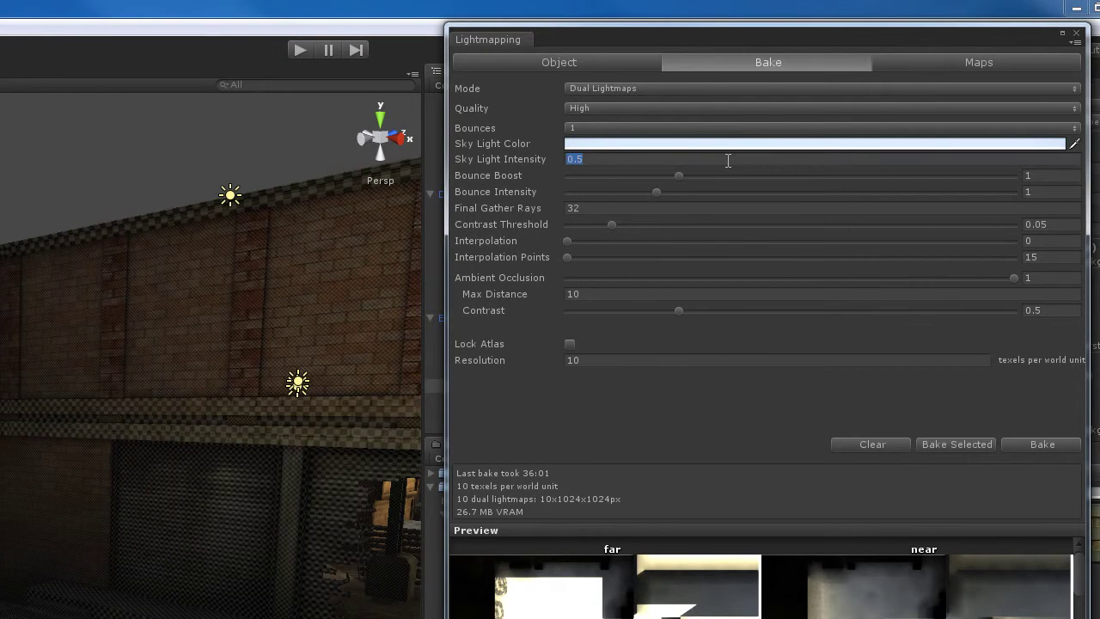
{"action": "right_click_drag", "start_coordinate": [258, 326], "coordinate": [227, 336]}
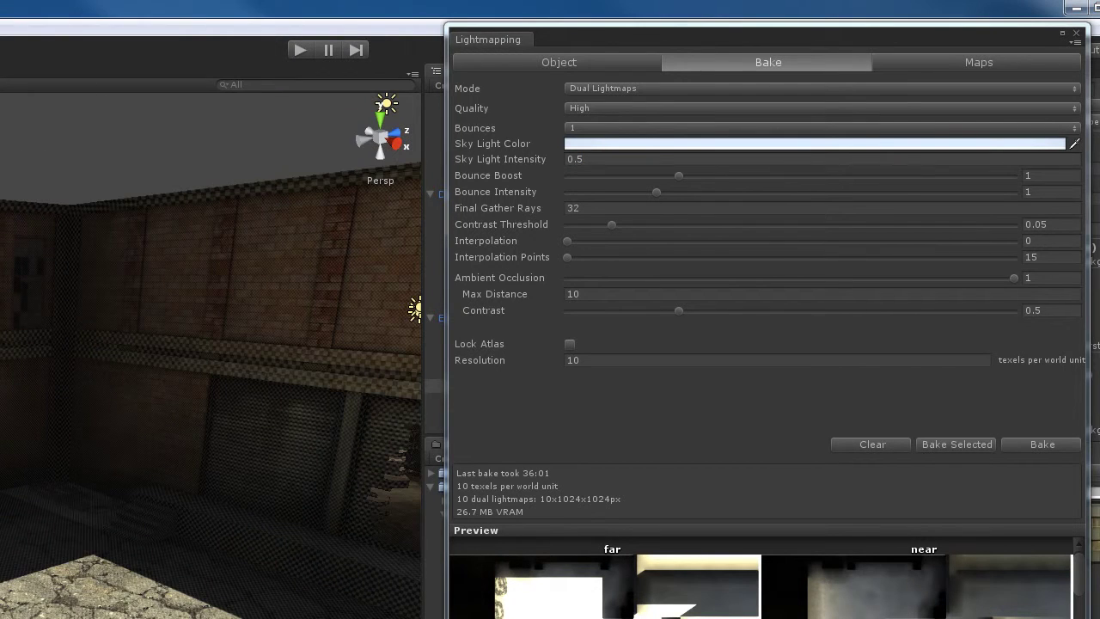
{"action": "left_click", "coordinate": [621, 160]}
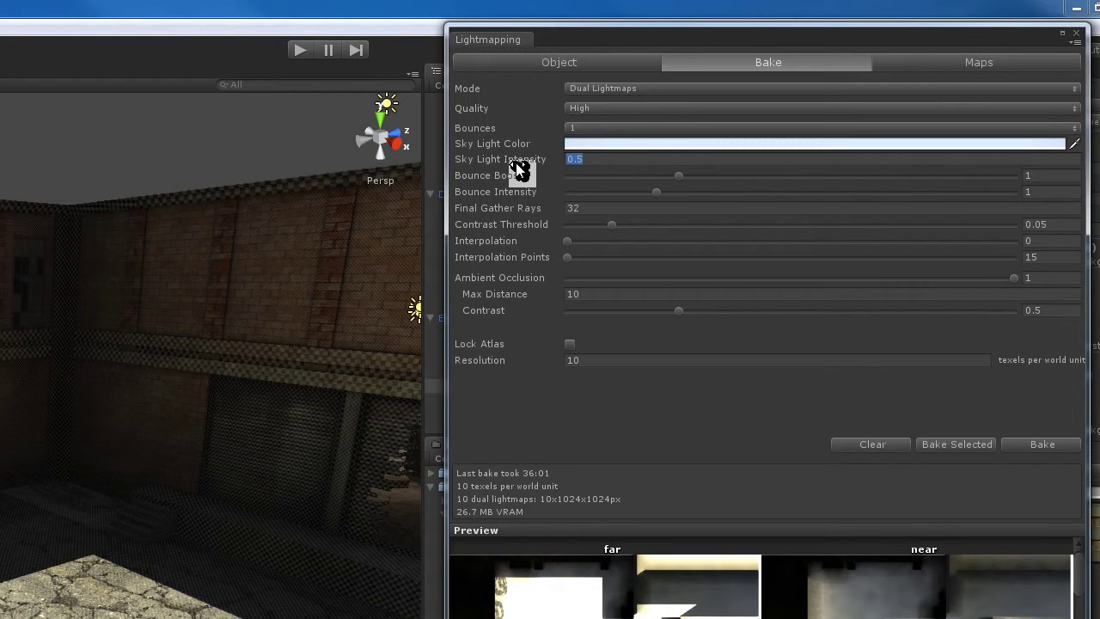
{"action": "mouse_move", "coordinate": [515, 163]}
{"action": "type", "text": "0.75"}
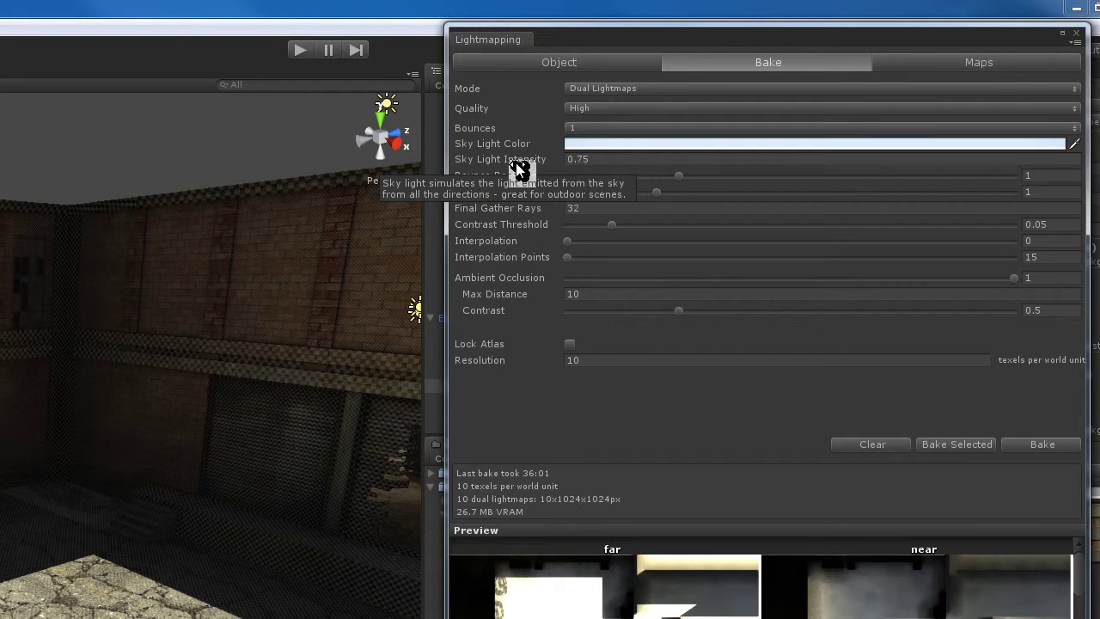
Try Final Gather Rays at 1000, and settle on 500.
{"action": "mouse_move", "coordinate": [204, 421]}
{"action": "right_mouse_down"}
{"action": "mouse_move", "coordinate": [206, 345]}
{"action": "mouse_move", "coordinate": [203, 421]}
{"action": "mouse_move", "coordinate": [181, 418]}
{"action": "mouse_move", "coordinate": [206, 409]}
{"action": "right_mouse_up"}
{"action": "key", "text": "w"}
{"action": "key", "text": "s"}
{"action": "key", "text": "s"}
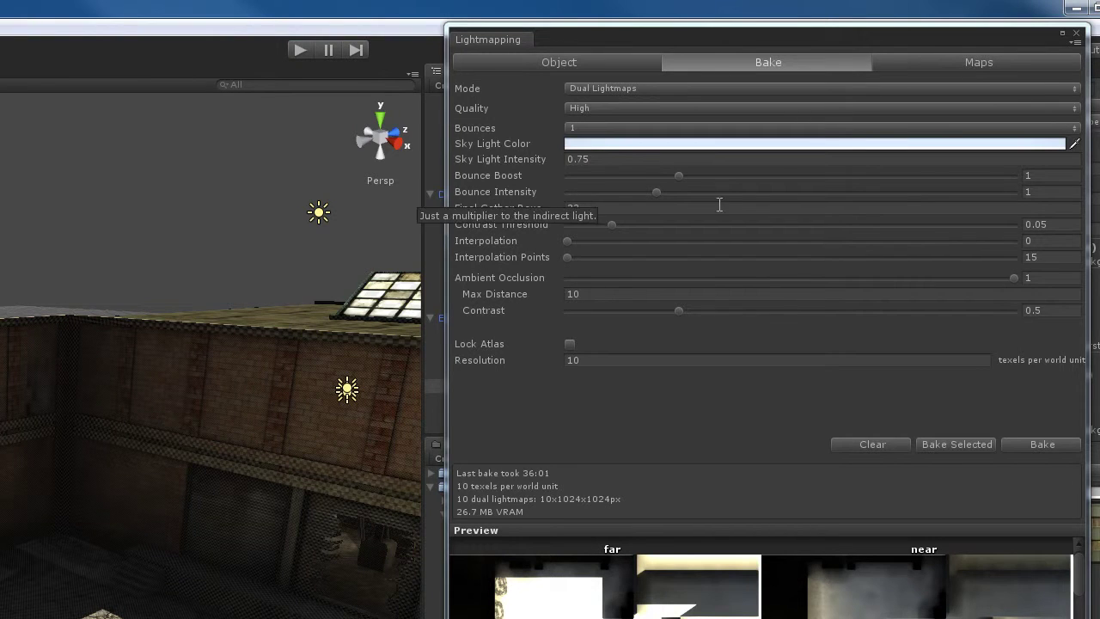
{"action": "left_click", "coordinate": [658, 212]}
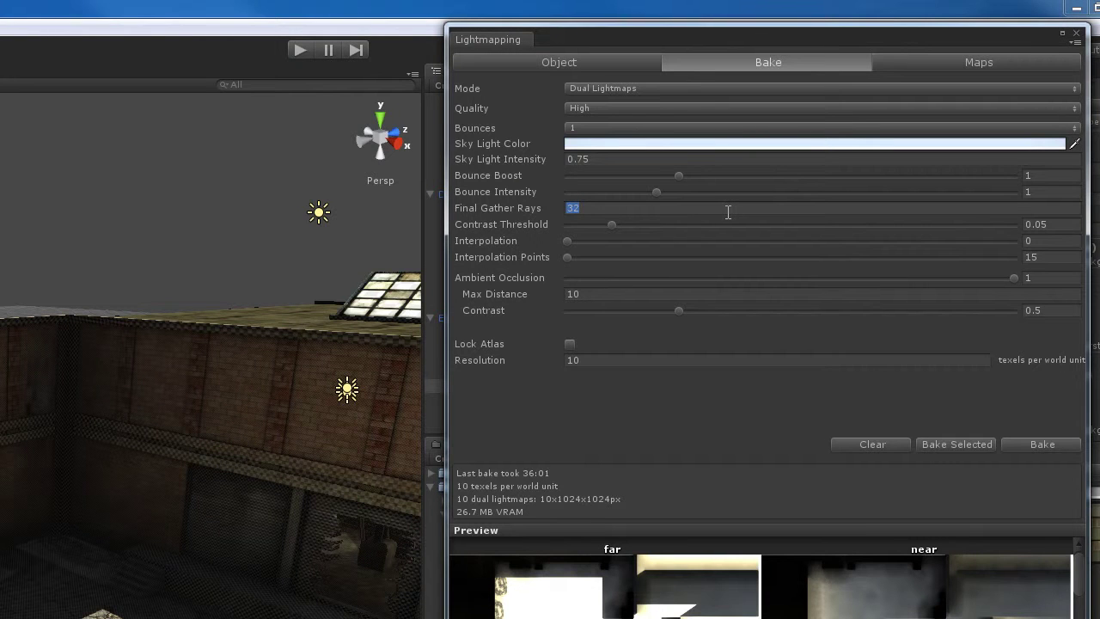
{"action": "type", "text": "1000"}
{"action": "left_click", "coordinate": [735, 209]}
{"action": "type", "text": "500"}
Set Interpolation to 0.2 and Interpolation Points to 20 in the bake settings.
{"action": "left_click", "coordinate": [1032, 241]}
{"action": "type", "text": "0.2"}
{"action": "key", "text": "Return"}
{"action": "type", "text": "20"}
{"action": "left_click_drag", "start_coordinate": [717, 257], "coordinate": [630, 266]}
{"action": "left_click", "coordinate": [686, 211]}
Try a lightmap Resolution of 15 texels per world unit, and set it back to 10.
{"action": "left_click", "coordinate": [670, 360]}
{"action": "type", "text": "15"}
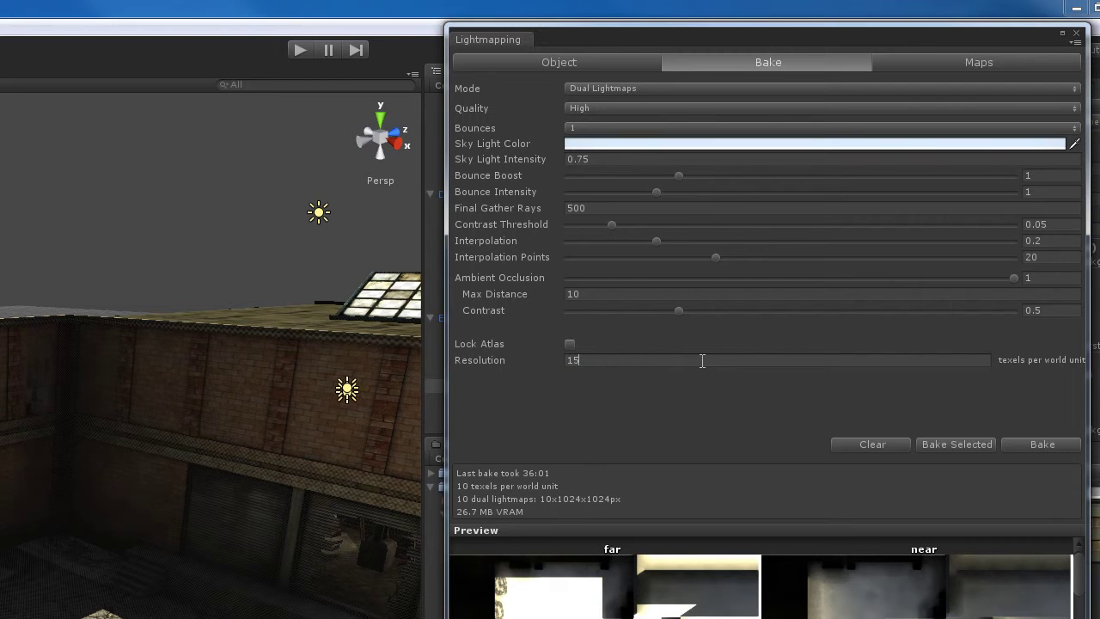
{"action": "key", "text": "Return"}
{"action": "type", "text": "10"}
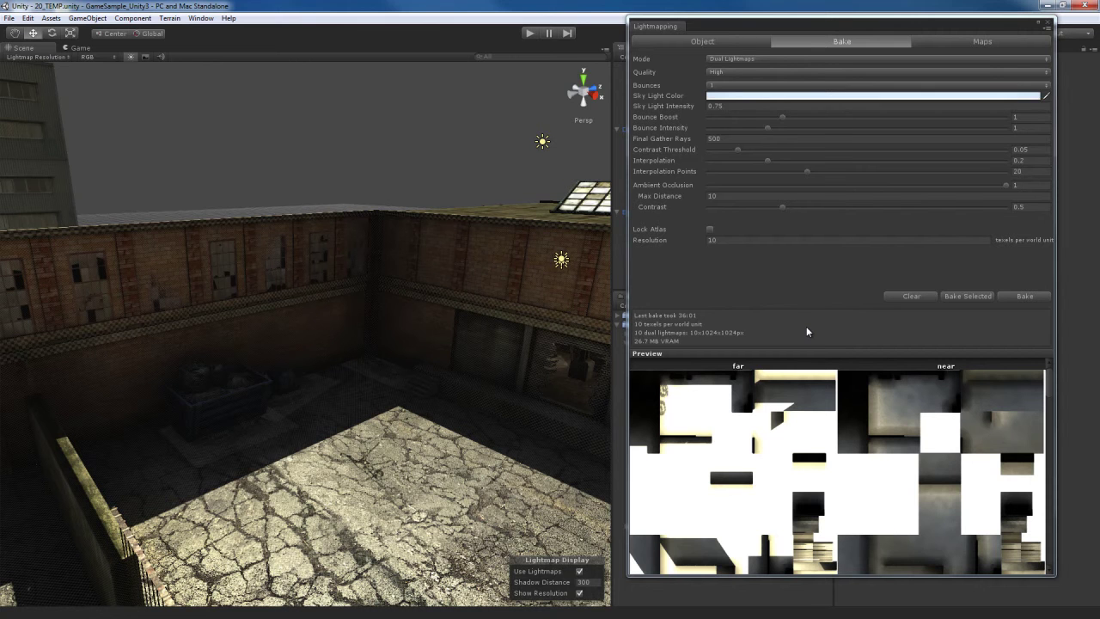
Turn off the Show Resolution overlay in the scene's lightmap display.
{"action": "left_click", "coordinate": [580, 593]}
{"action": "right_click_drag", "start_coordinate": [496, 476], "coordinate": [521, 465]}
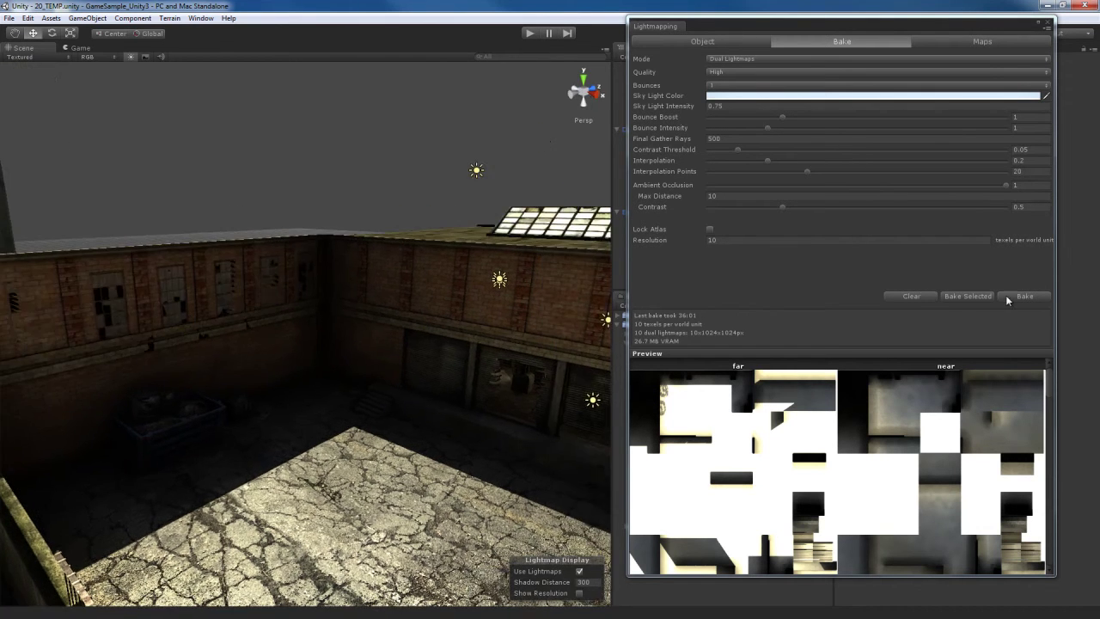